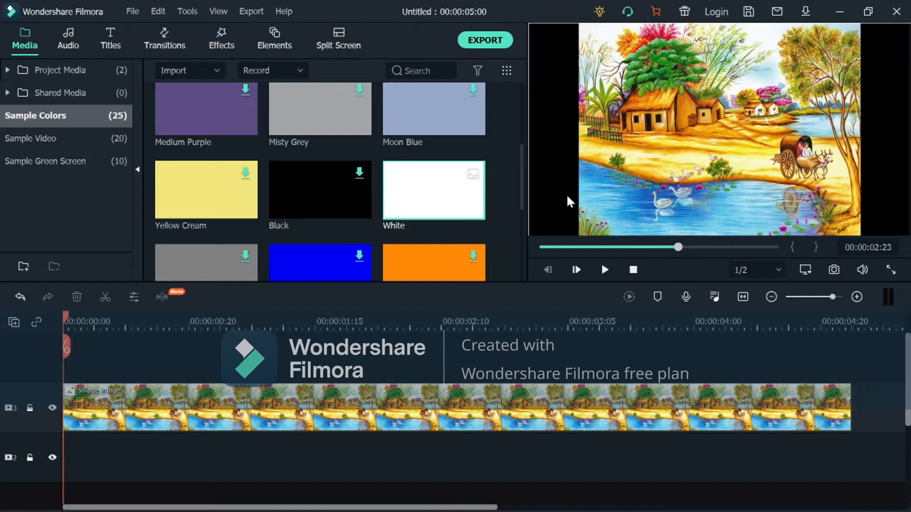
# - Place the White sample color above the village image on the timeline and the hand and a pencil image above both, starting at 00:00:00:00
pyautogui.moveTo(470, 199); pyautogui.dragTo(66, 349)
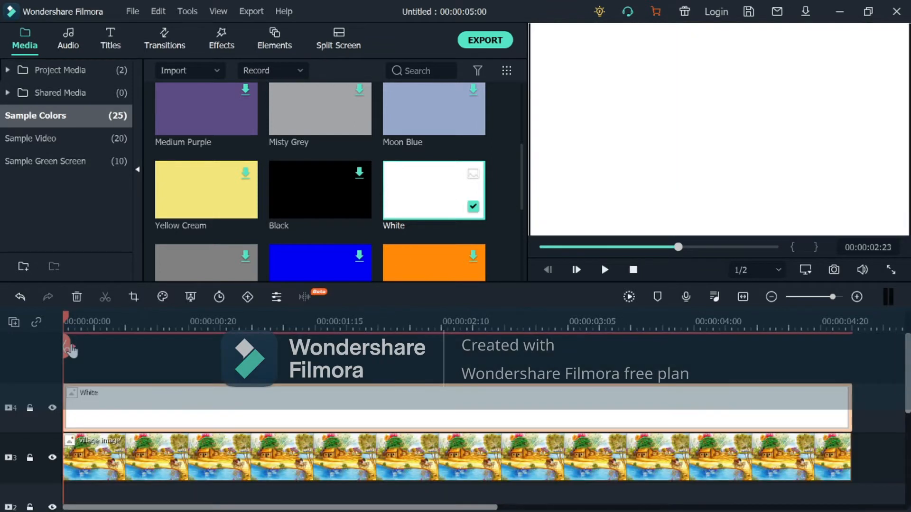
pyautogui.click(32, 71)
pyautogui.moveTo(345, 106)
pyautogui.mouseDown()
pyautogui.moveTo(285, 197)
pyautogui.moveTo(112, 351)
pyautogui.moveTo(61, 355)
pyautogui.moveTo(67, 361)
pyautogui.mouseUp()
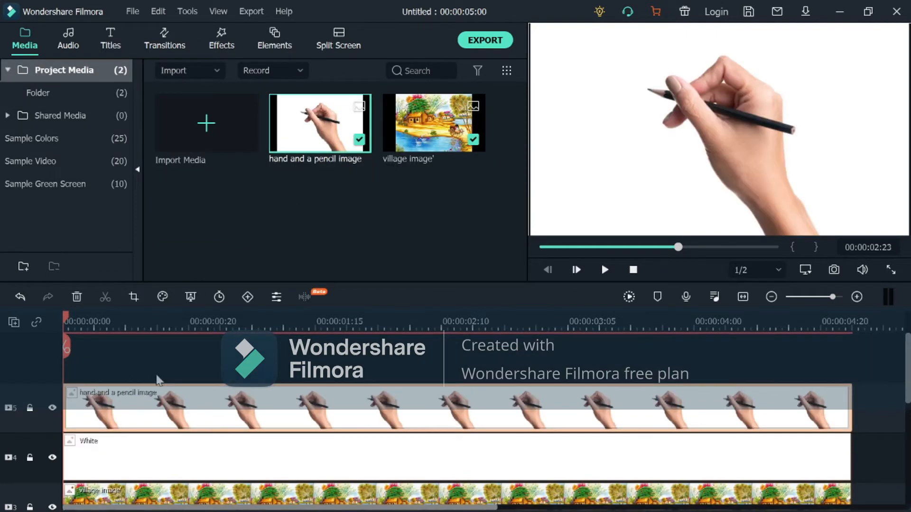
# - Enable Chroma Key on the hand and a pencil clip and sample its white background as the color to remove
pyautogui.doubleClick(296, 411)
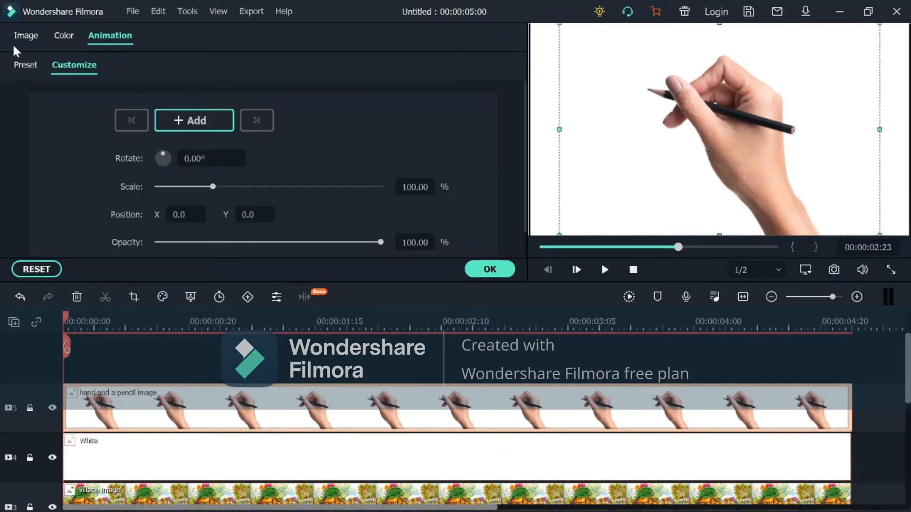
pyautogui.click(23, 36)
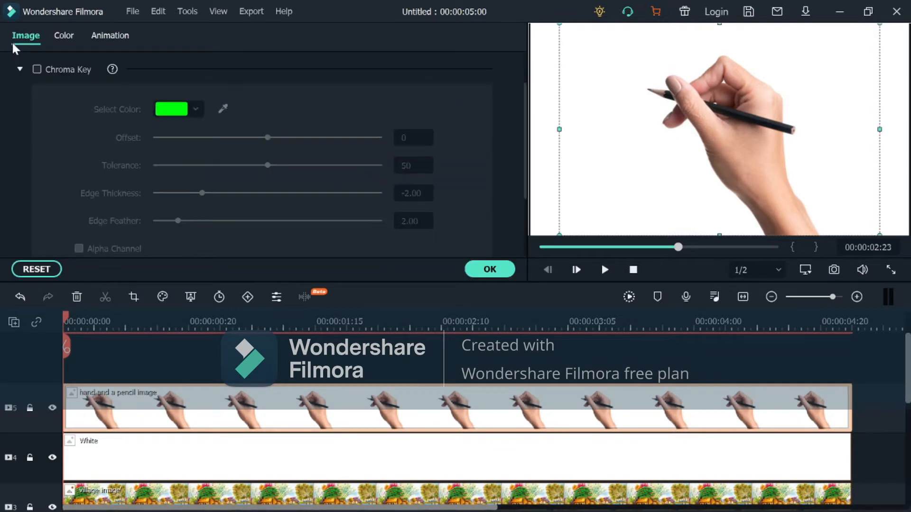
pyautogui.click(37, 70)
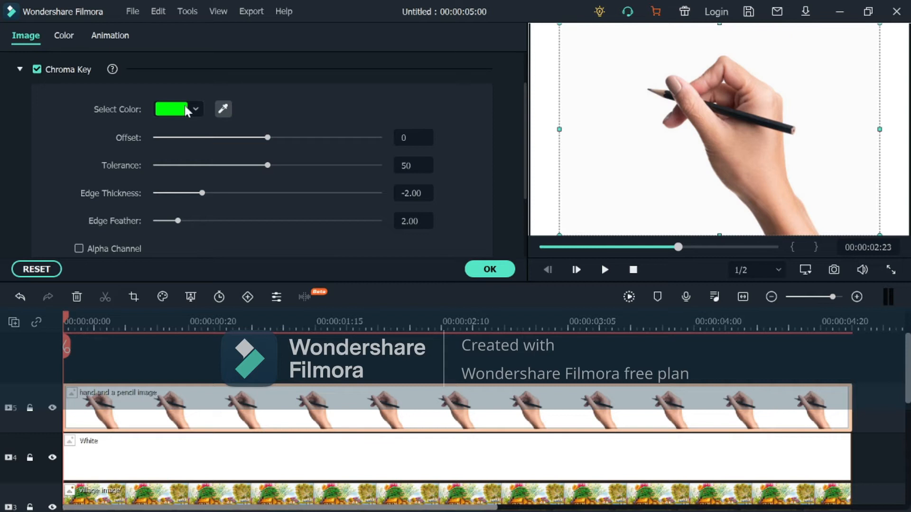
pyautogui.click(223, 112)
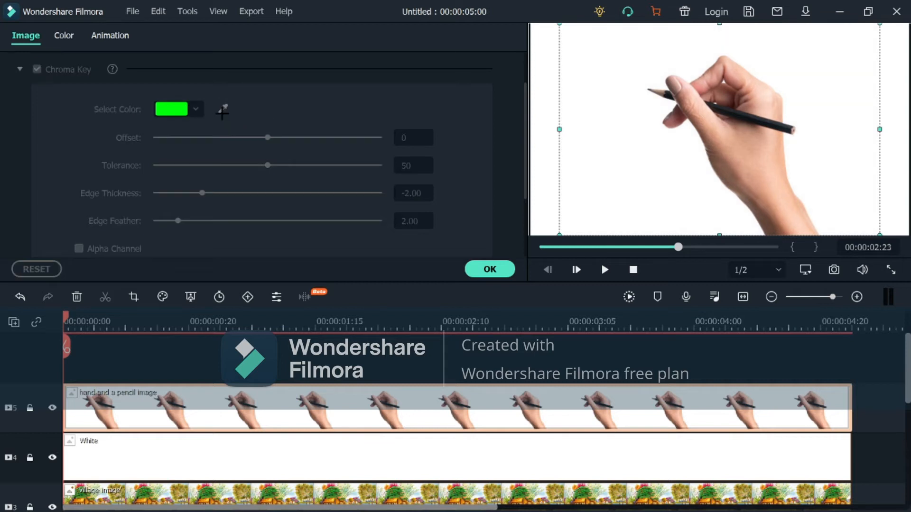
pyautogui.click(691, 199)
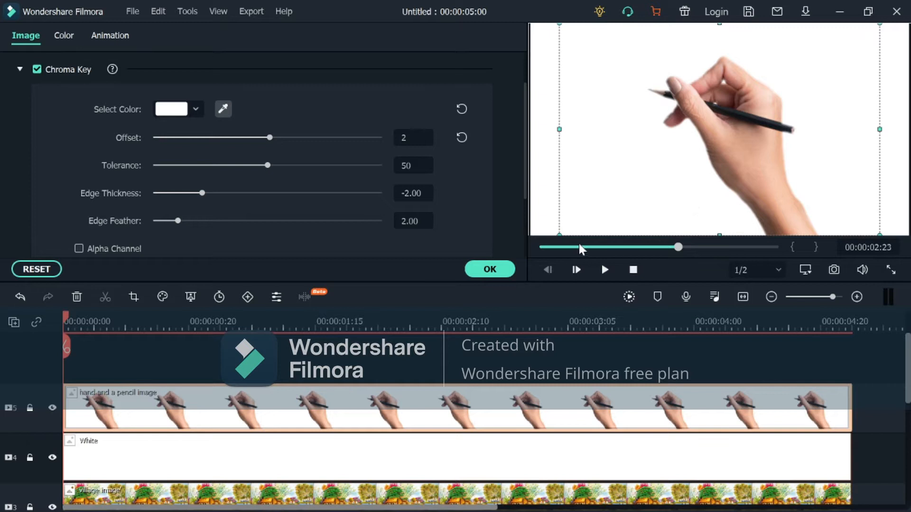
pyautogui.click(490, 269)
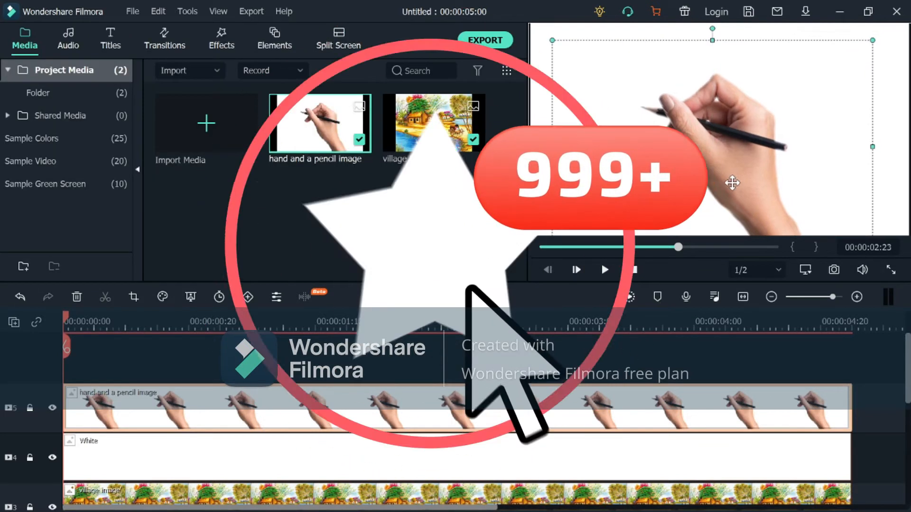
# - Rotate the hand image clockwise, enlarge it slightly and position it so the pencil tip sits in the frame's upper-left corner
pyautogui.moveTo(712, 29); pyautogui.dragTo(749, 50)
pyautogui.moveTo(762, 185); pyautogui.dragTo(639, 129)
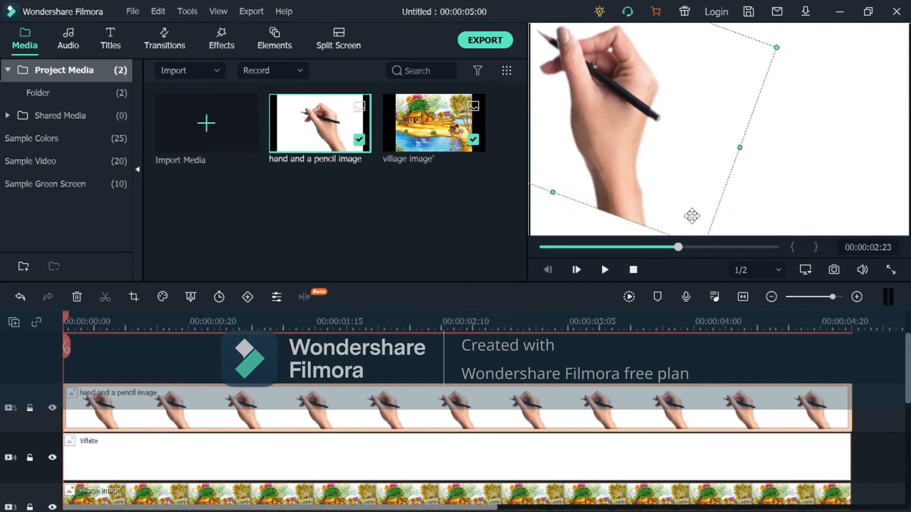
pyautogui.moveTo(692, 215); pyautogui.dragTo(672, 173)
pyautogui.moveTo(683, 205); pyautogui.dragTo(704, 223)
pyautogui.moveTo(673, 129); pyautogui.dragTo(637, 83)
pyautogui.moveTo(686, 203)
pyautogui.mouseDown()
pyautogui.moveTo(698, 218)
pyautogui.moveTo(692, 211)
pyautogui.mouseUp()
pyautogui.moveTo(631, 113); pyautogui.dragTo(667, 186)
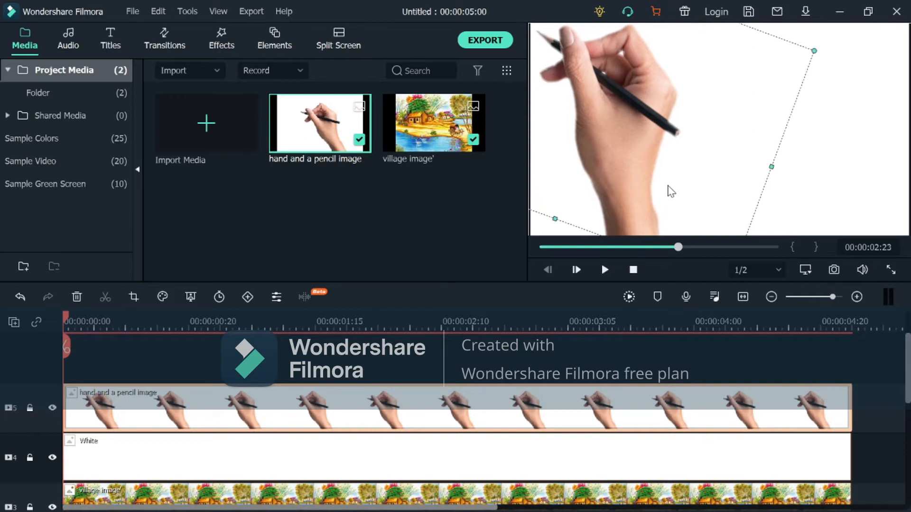
# - Add a custom animation keyframe to the hand and a pencil clip at 00:00:00:00
pyautogui.doubleClick(388, 419)
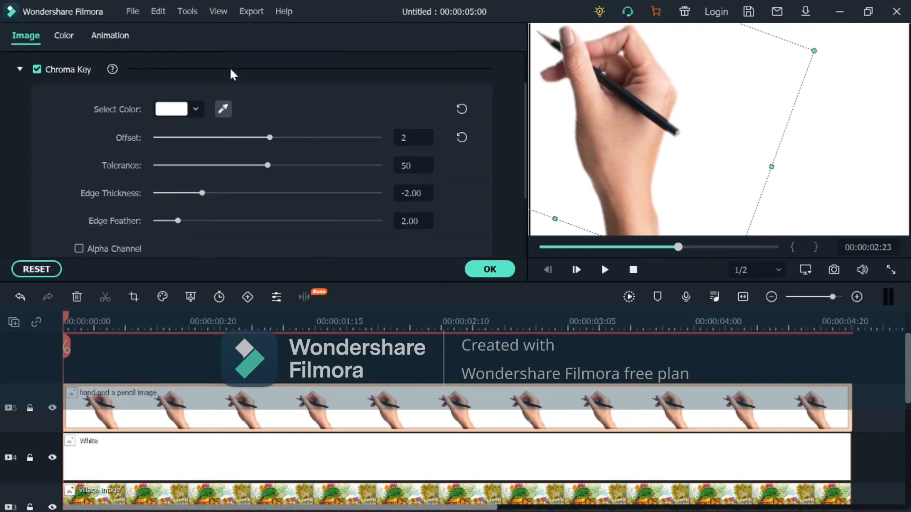
pyautogui.scroll(-1, 110, 50)
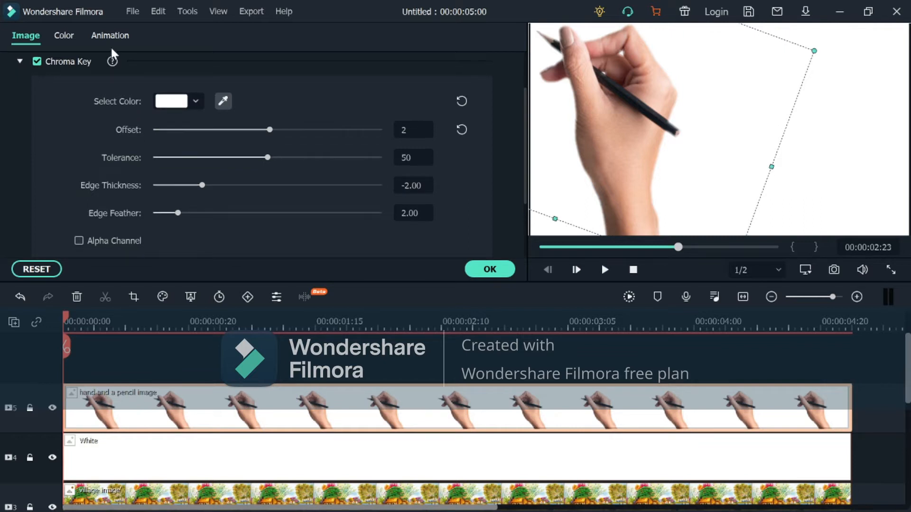
pyautogui.click(105, 38)
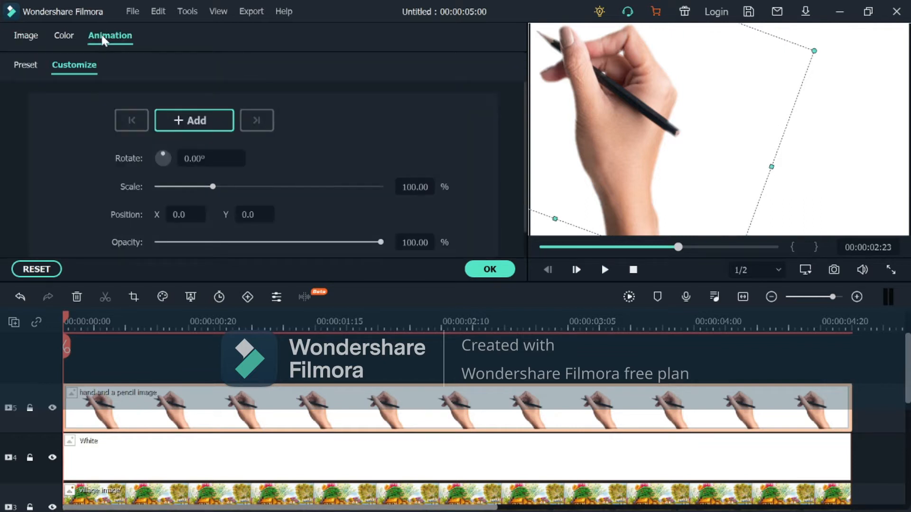
pyautogui.click(199, 118)
pyautogui.click(586, 165)
pyautogui.click(493, 270)
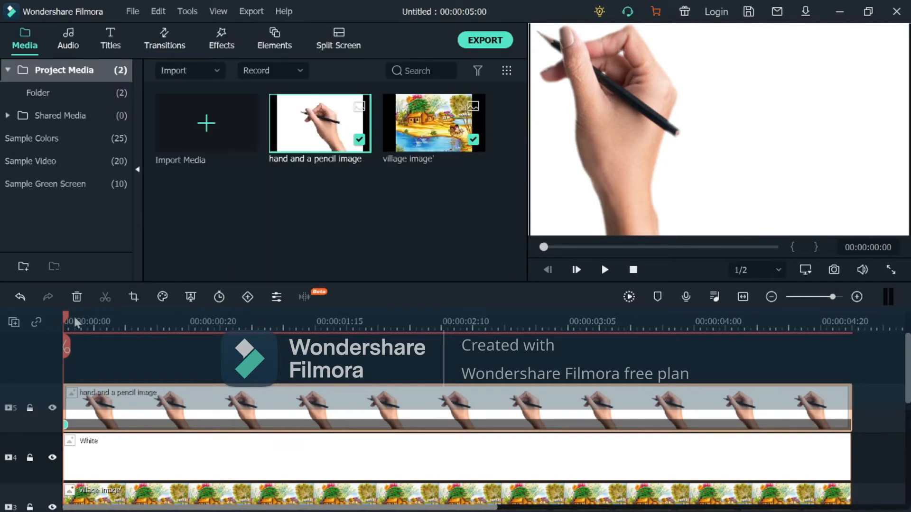
# - Add a keyframe to the hand clip at 00:00:02:17 with the hand moved below the frame, at about X -6.0, Y -514.1
pyautogui.moveTo(73, 316); pyautogui.dragTo(87, 316)
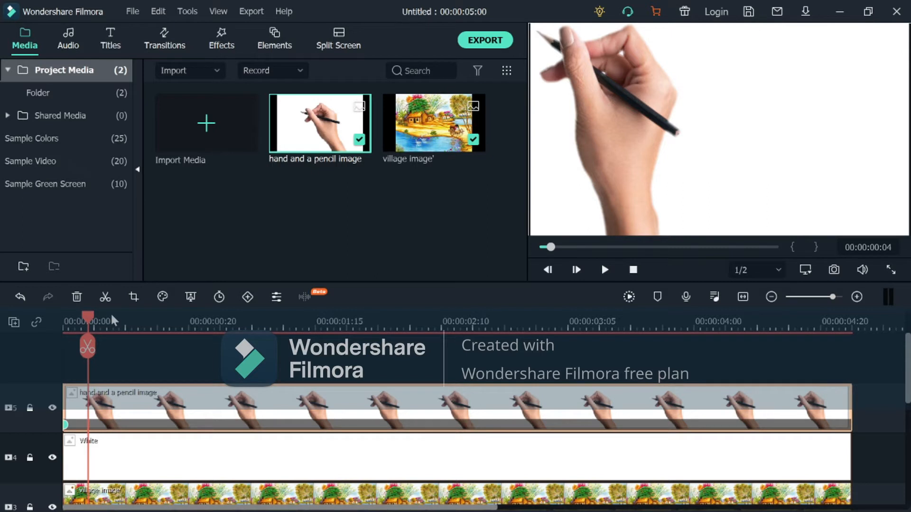
pyautogui.click(505, 401)
pyautogui.click(485, 405)
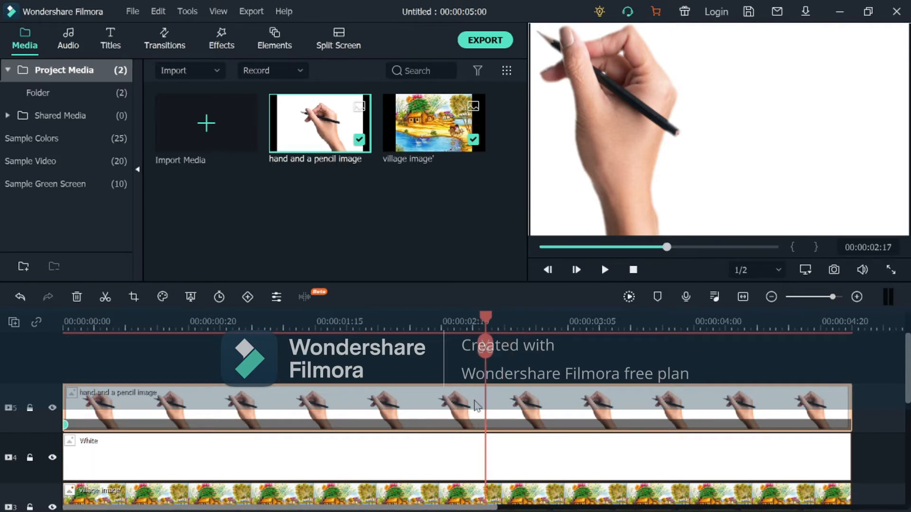
pyautogui.doubleClick(477, 406)
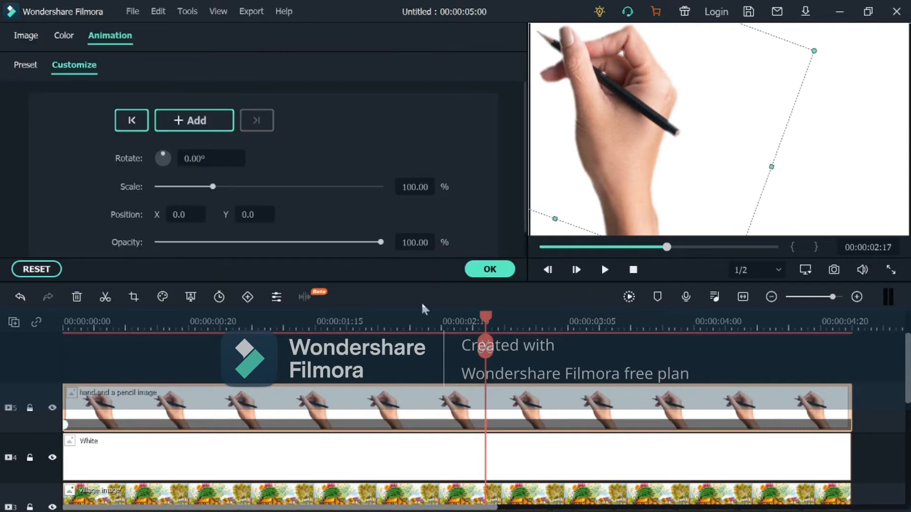
pyautogui.click(218, 113)
pyautogui.click(586, 141)
pyautogui.moveTo(587, 136); pyautogui.dragTo(581, 389)
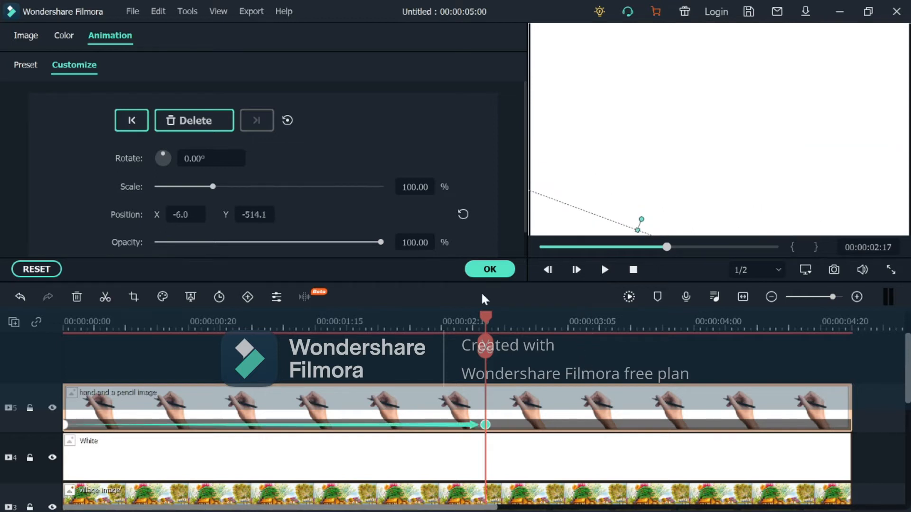
pyautogui.click(481, 274)
# - Add a custom animation keyframe to the White clip at 00:00:00:00
pyautogui.moveTo(666, 247); pyautogui.dragTo(534, 251)
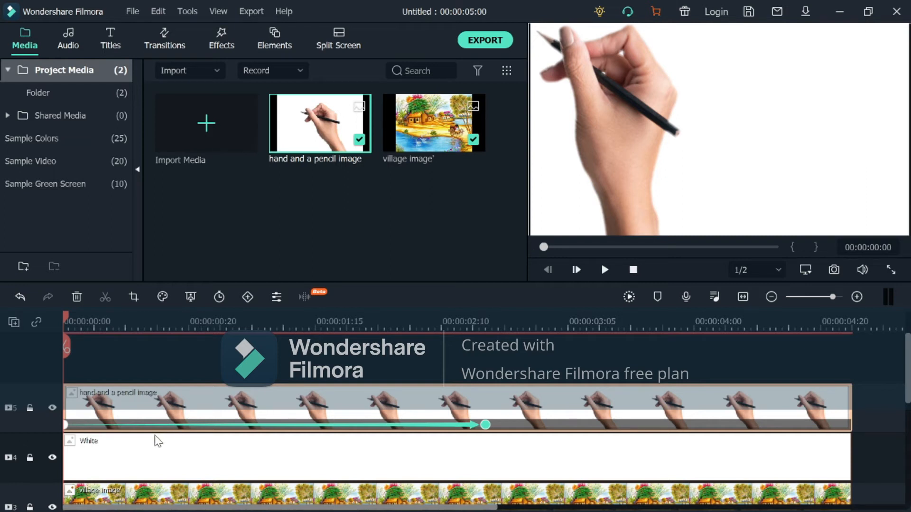
pyautogui.click(121, 478)
pyautogui.doubleClick(121, 478)
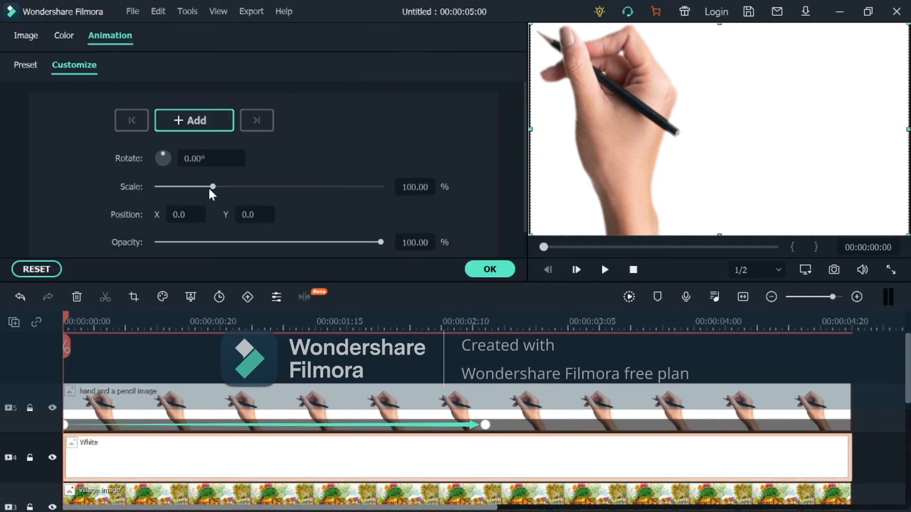
pyautogui.click(192, 121)
pyautogui.click(848, 120)
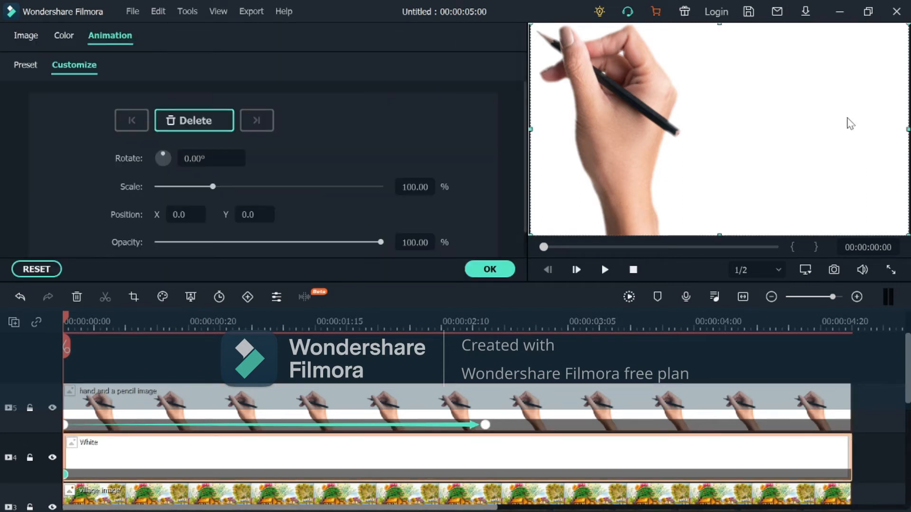
pyautogui.click(504, 268)
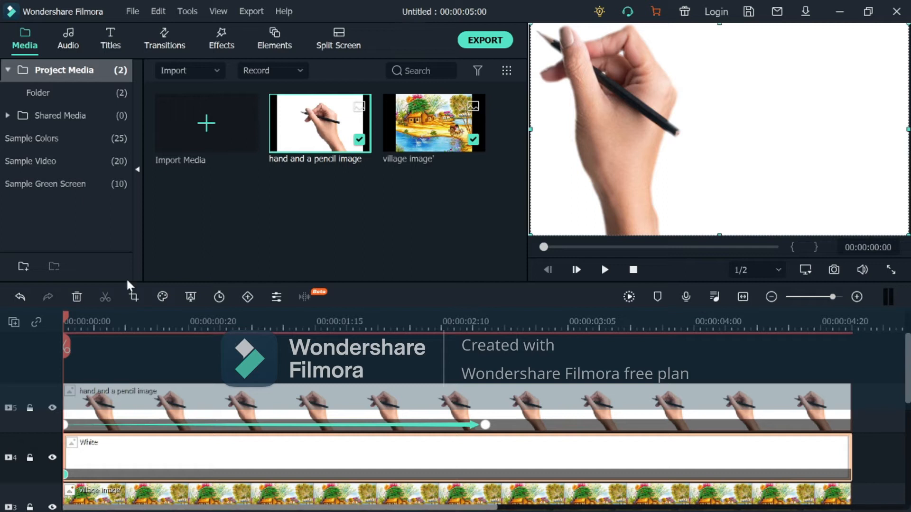
# - Add a keyframe to the White clip at 00:00:02:16 with the white layer moved straight down out of frame, to about Y -251.6
pyautogui.moveTo(66, 346); pyautogui.dragTo(485, 408)
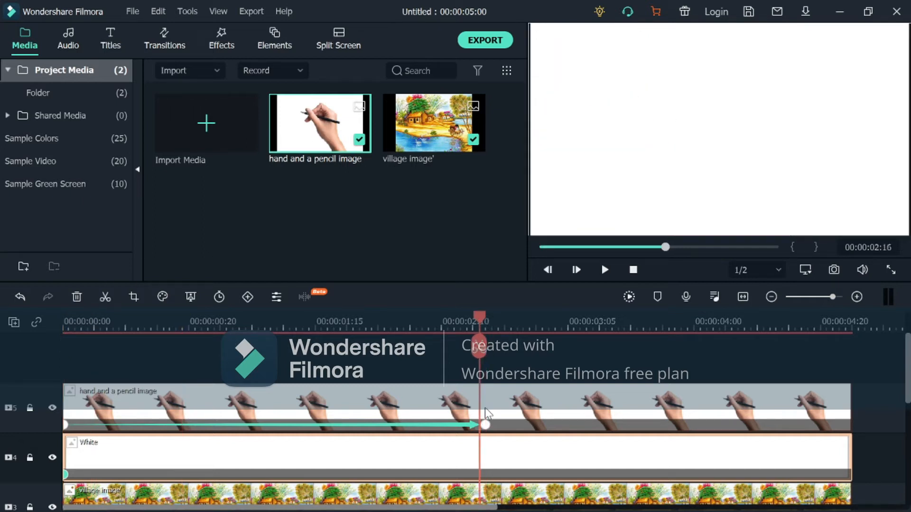
pyautogui.doubleClick(490, 477)
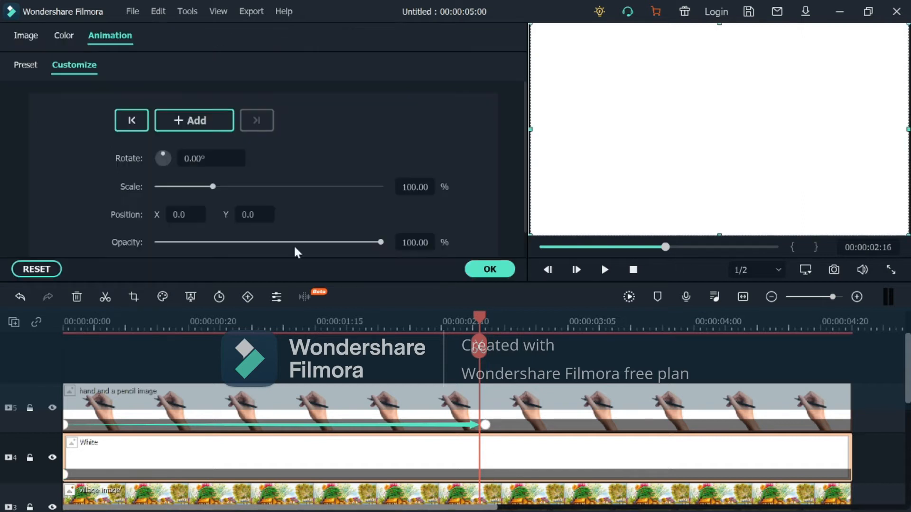
pyautogui.click(211, 121)
pyautogui.click(593, 127)
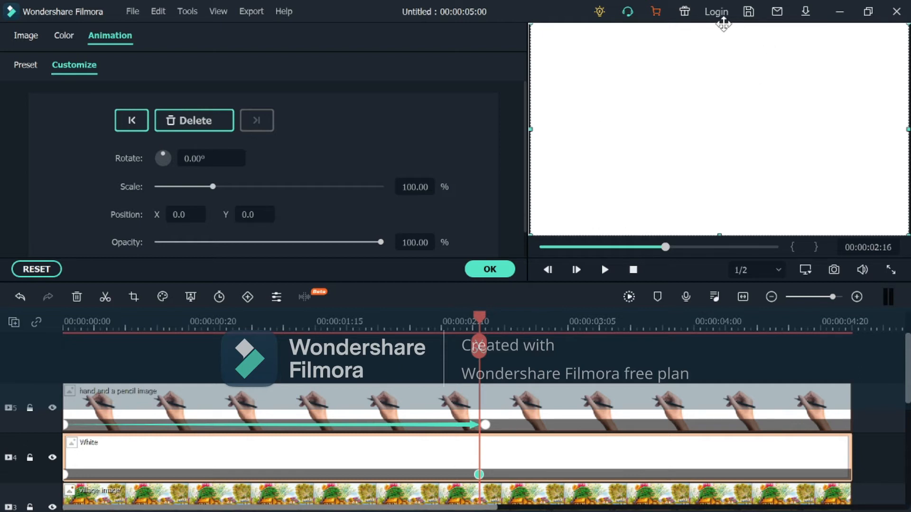
pyautogui.moveTo(718, 26); pyautogui.dragTo(719, 270)
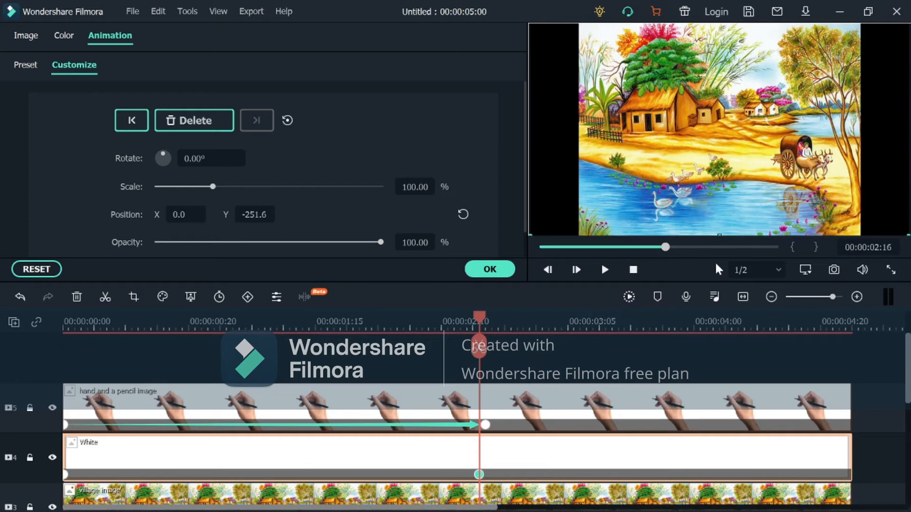
pyautogui.click(502, 269)
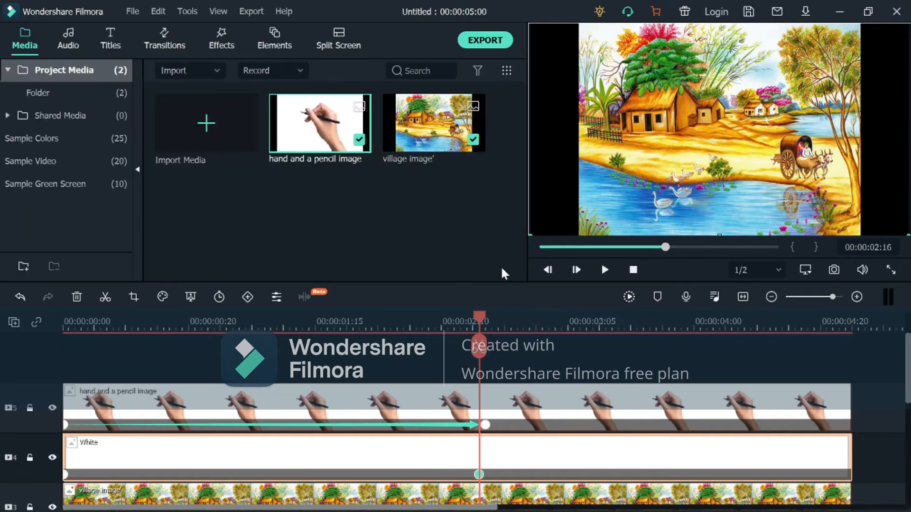
# - Play the reveal animation from the beginning to check how the hand and white layer move together
pyautogui.moveTo(665, 248); pyautogui.dragTo(476, 240)
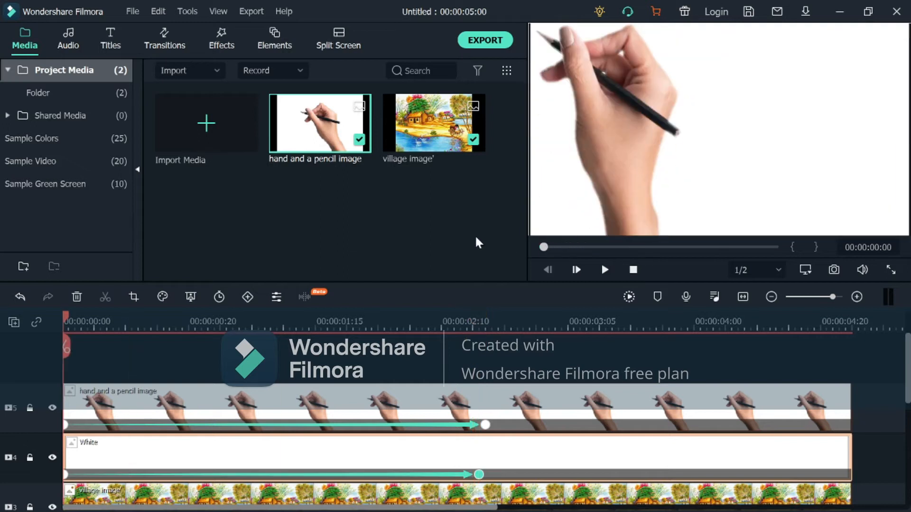
pyautogui.click(605, 270)
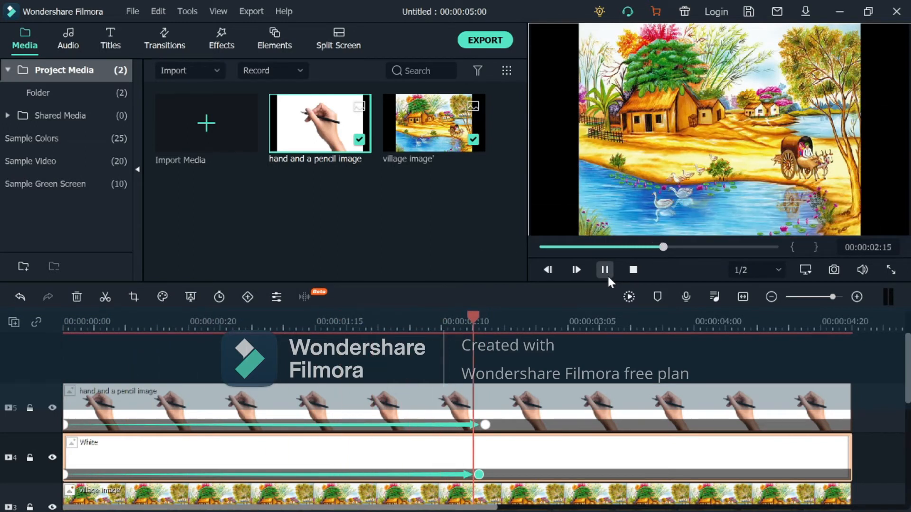
pyautogui.moveTo(682, 244); pyautogui.dragTo(426, 272)
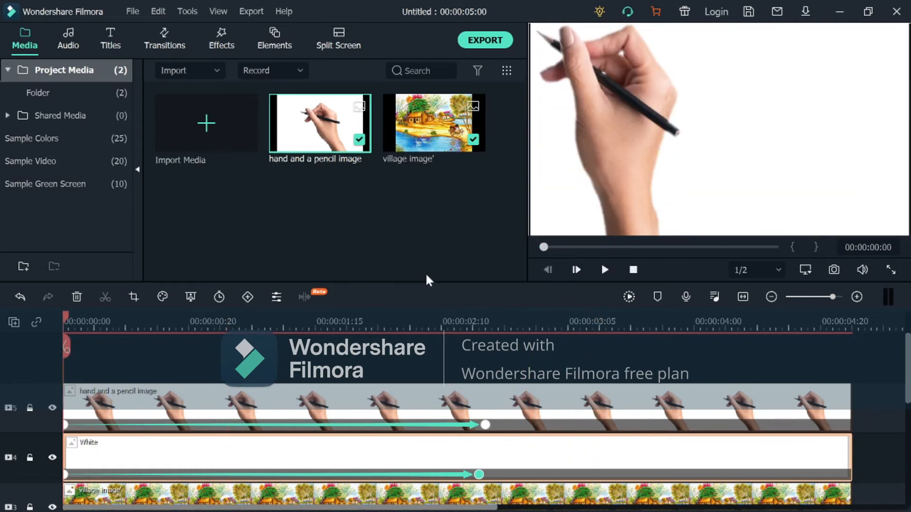
pyautogui.press('space')
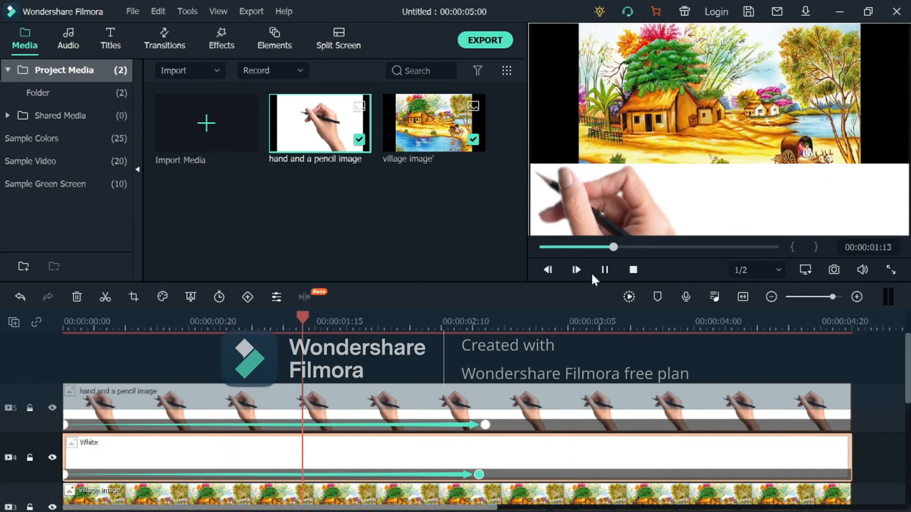
# - Add another animation keyframe to the hand and a pencil clip at 00:00:00:05
pyautogui.click(563, 247)
pyautogui.click(563, 247)
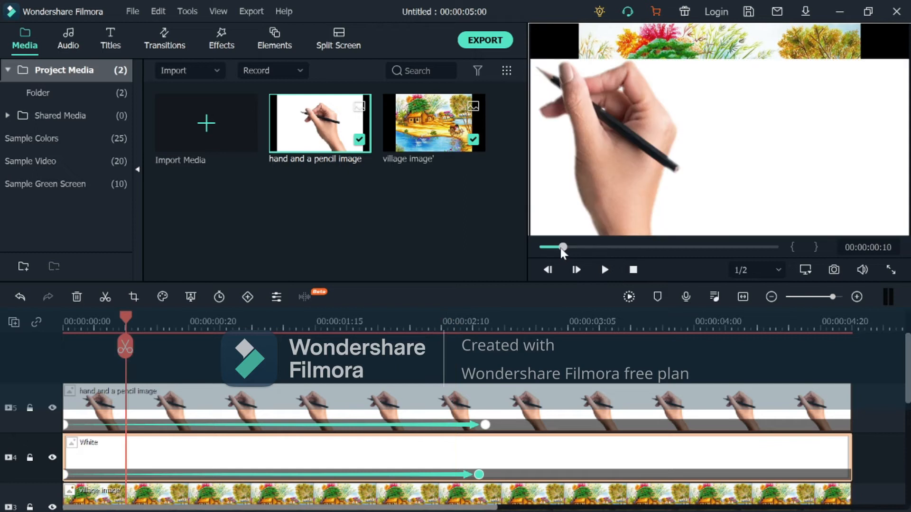
pyautogui.moveTo(566, 248)
pyautogui.mouseDown()
pyautogui.moveTo(583, 255)
pyautogui.moveTo(545, 252)
pyautogui.moveTo(558, 256)
pyautogui.mouseUp()
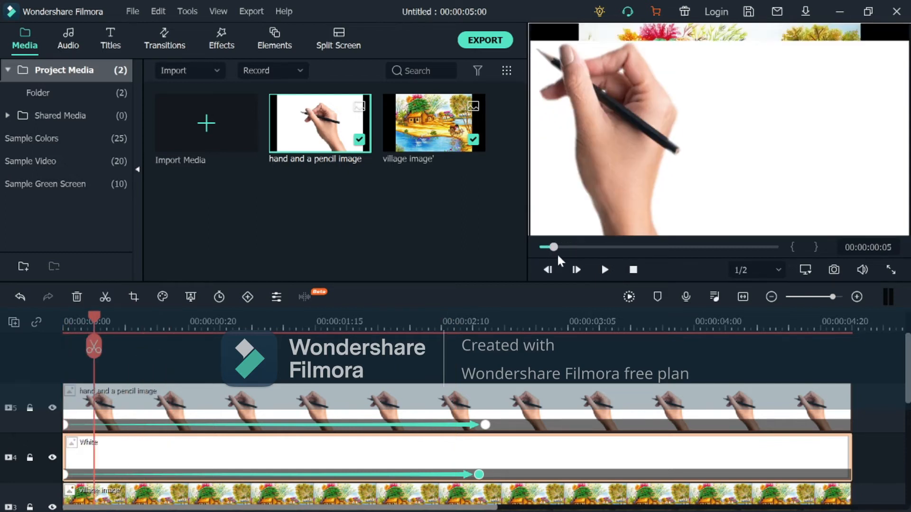
pyautogui.doubleClick(137, 396)
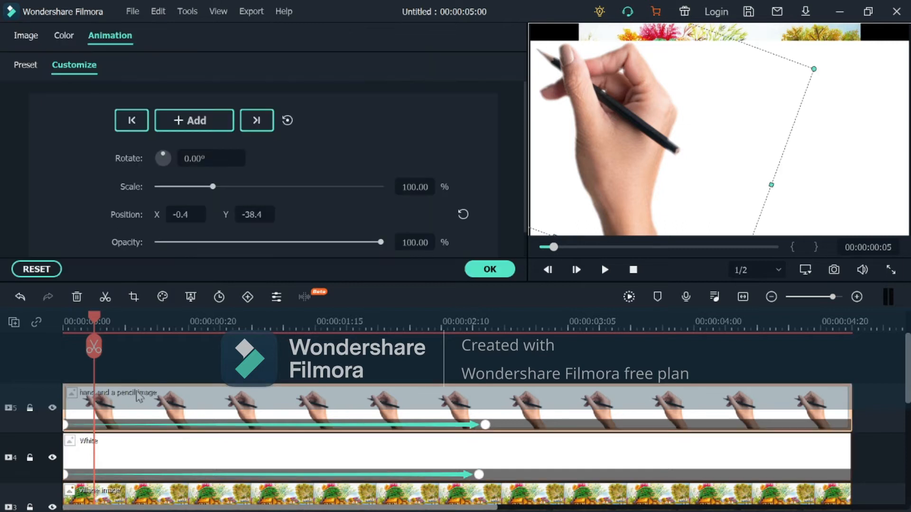
pyautogui.click(218, 115)
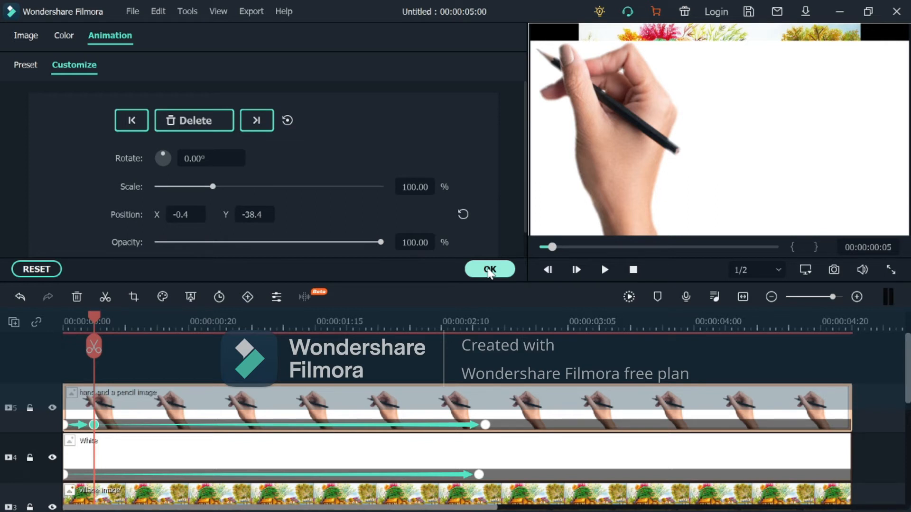
# - Add another animation keyframe to the hand and a pencil clip at 00:00:00:10
pyautogui.click(489, 270)
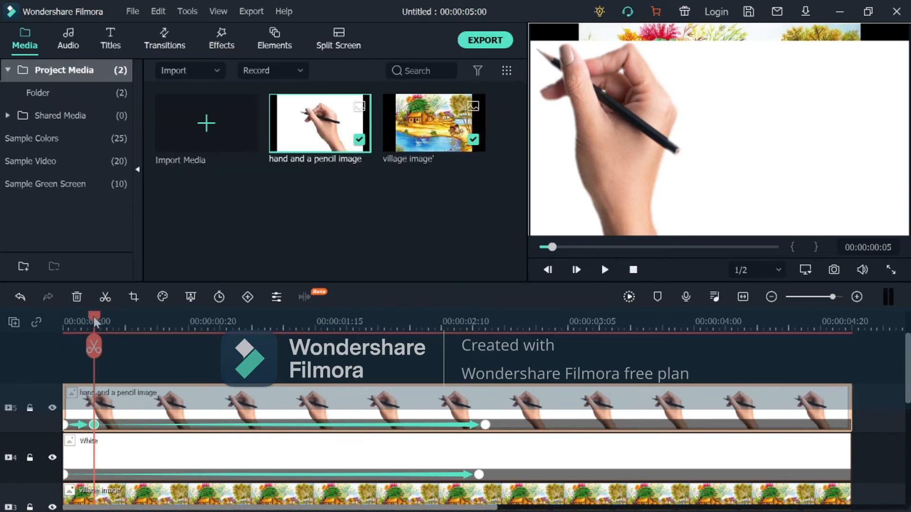
pyautogui.moveTo(93, 317); pyautogui.dragTo(124, 327)
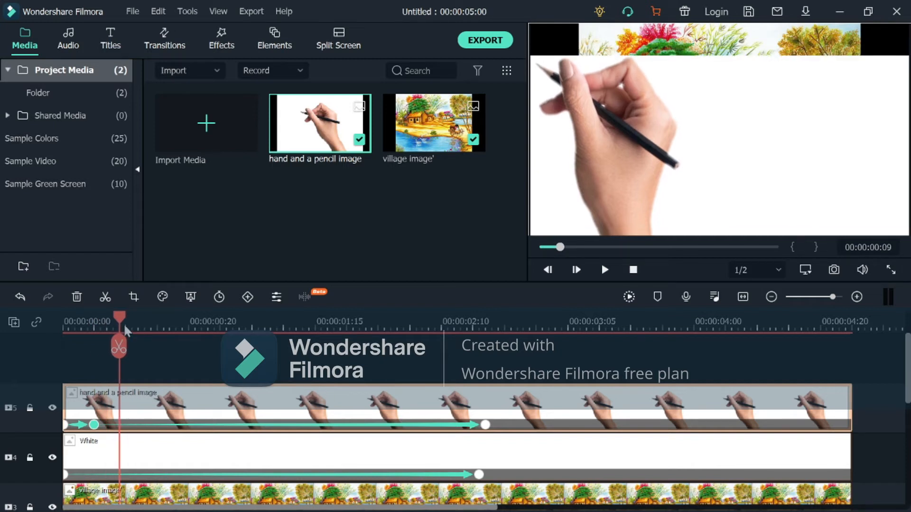
pyautogui.click(125, 327)
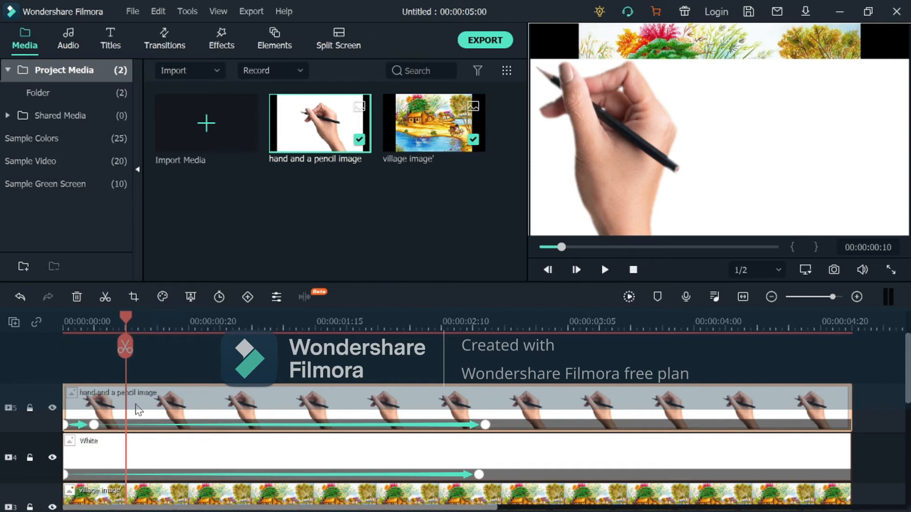
pyautogui.doubleClick(138, 409)
pyautogui.click(181, 121)
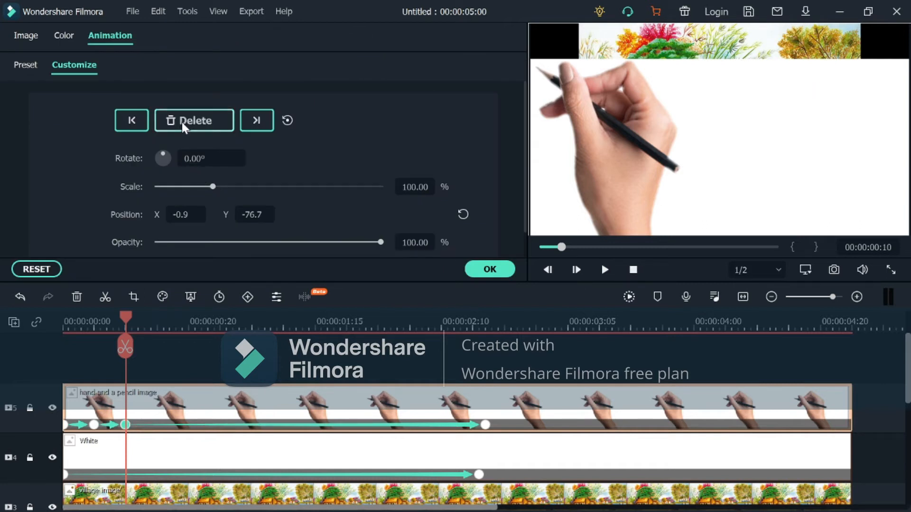
# - Add keyframes to the hand and a pencil clip at 00:00:00:16 and 00:00:00:22
pyautogui.moveTo(121, 317); pyautogui.dragTo(166, 344)
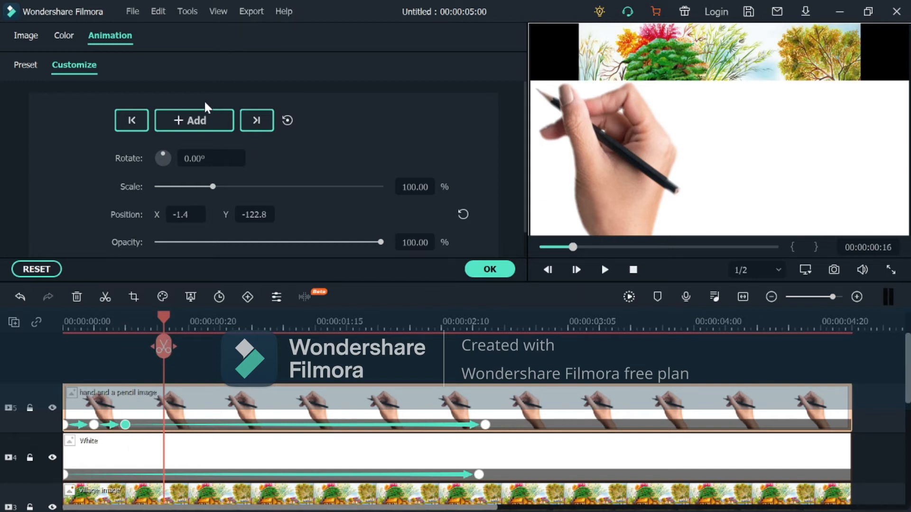
pyautogui.click(211, 112)
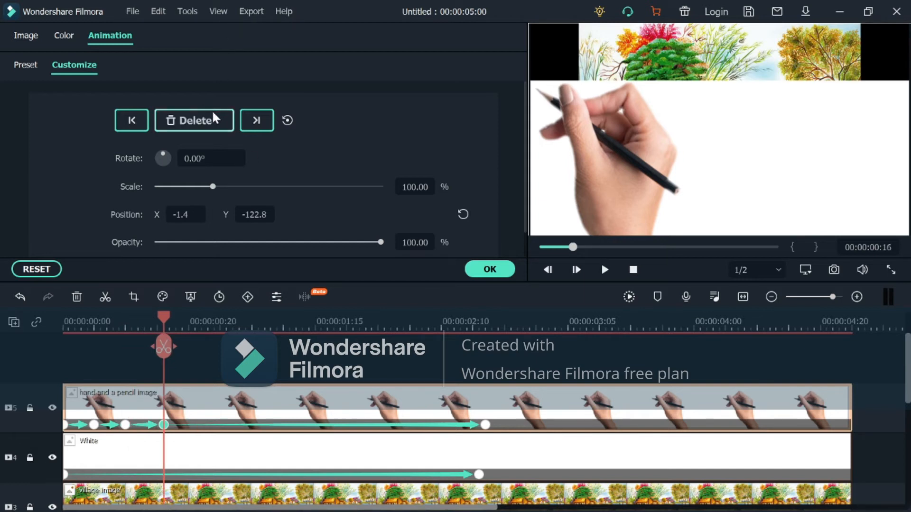
pyautogui.moveTo(158, 324); pyautogui.dragTo(209, 355)
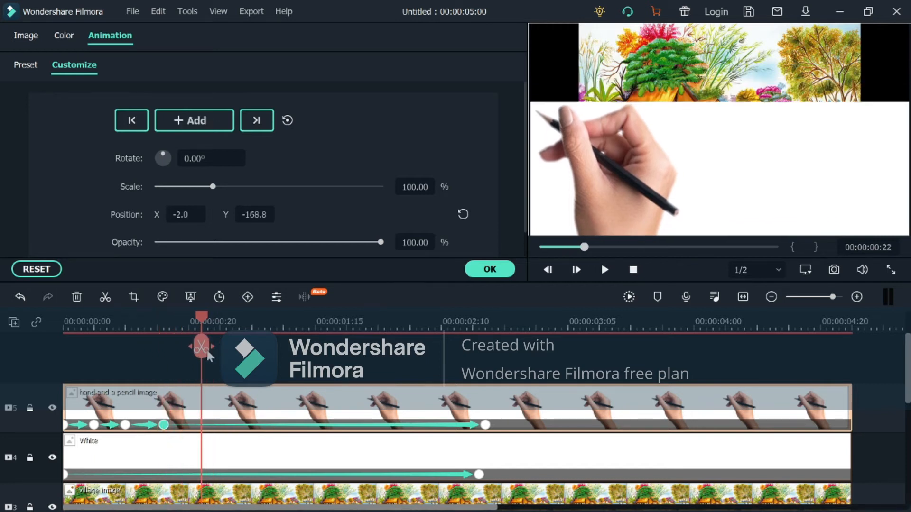
pyautogui.click(205, 127)
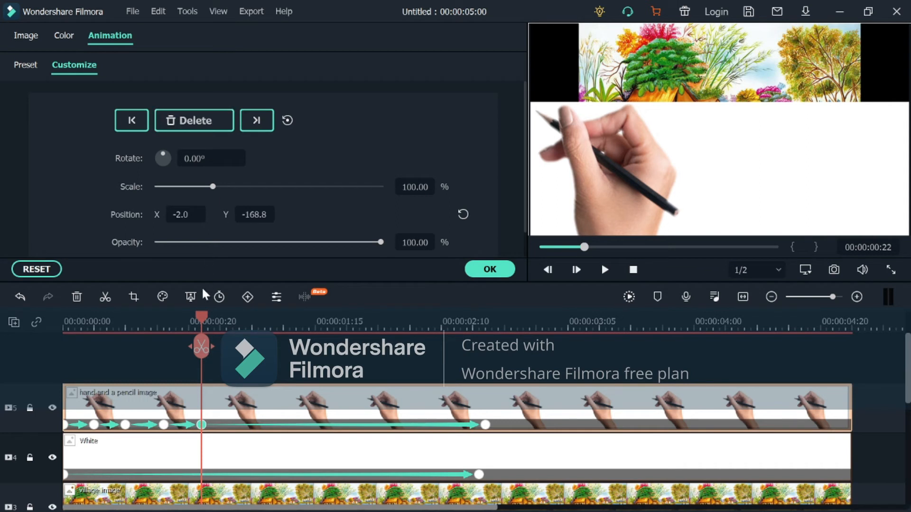
# - Add keyframes to the hand and a pencil clip at 00:00:01:07 and 00:00:01:15
pyautogui.moveTo(204, 321); pyautogui.dragTo(268, 324)
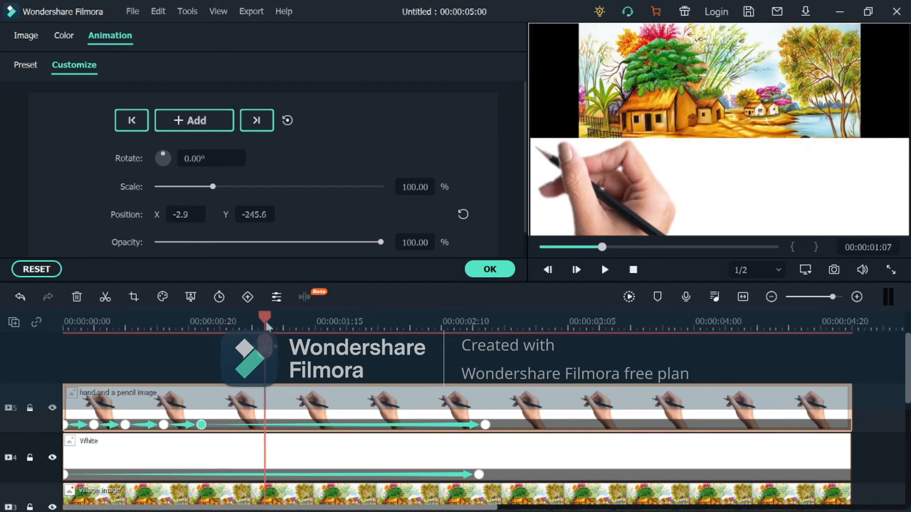
pyautogui.click(221, 136)
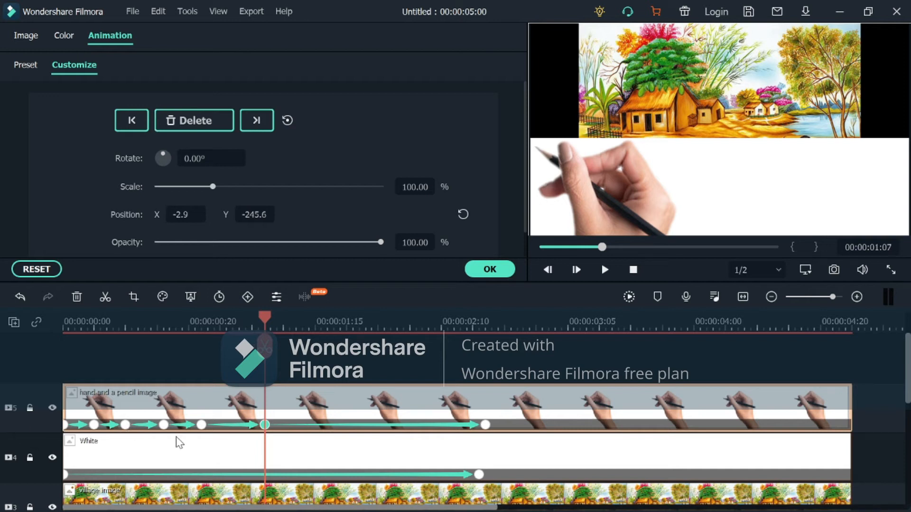
pyautogui.moveTo(263, 320); pyautogui.dragTo(318, 344)
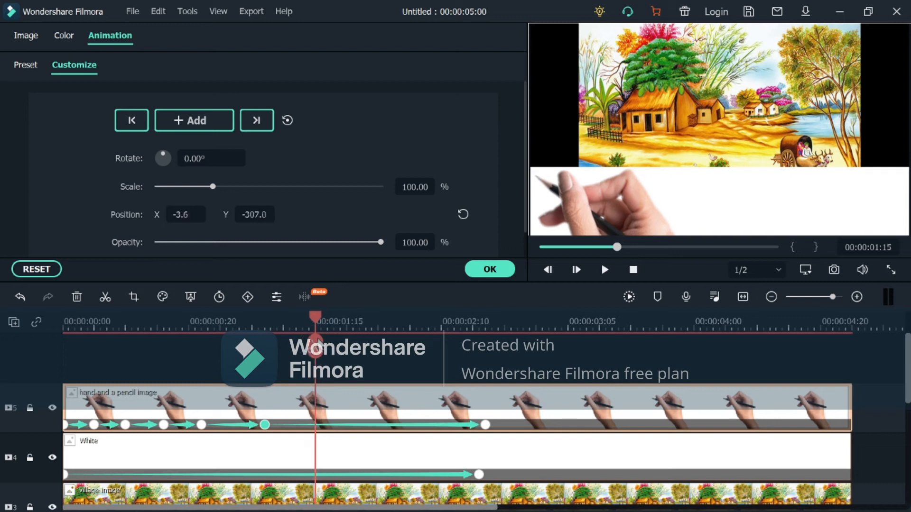
pyautogui.click(217, 134)
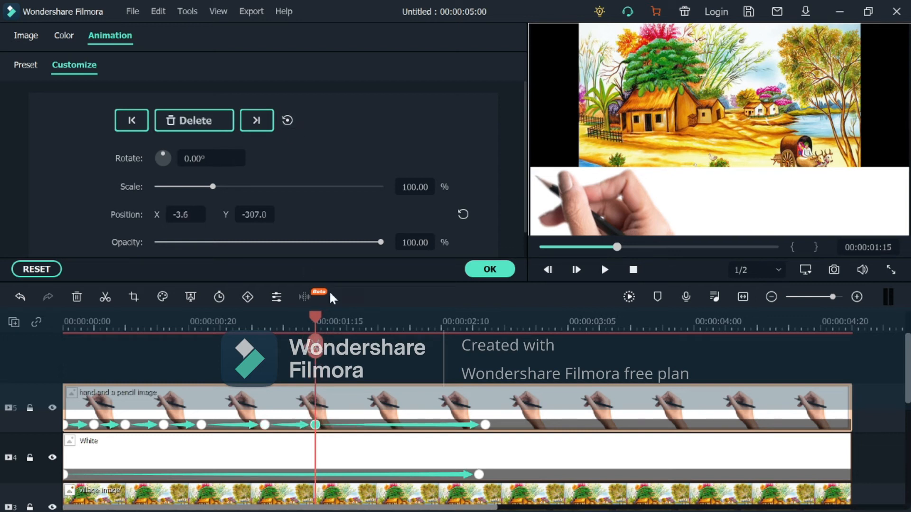
# - Add a keyframe to the hand and a pencil clip at 00:00:02:03 and apply the custom animation
pyautogui.moveTo(321, 319); pyautogui.dragTo(353, 320)
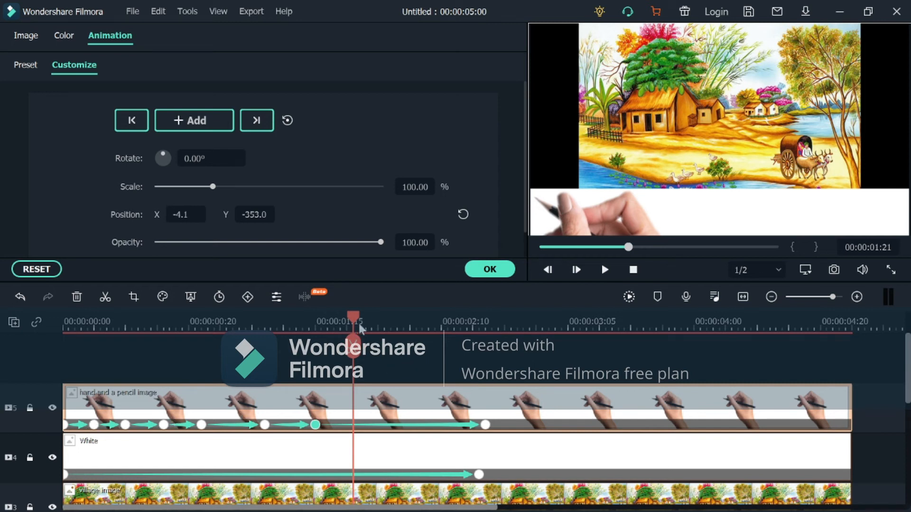
pyautogui.moveTo(354, 316); pyautogui.dragTo(402, 338)
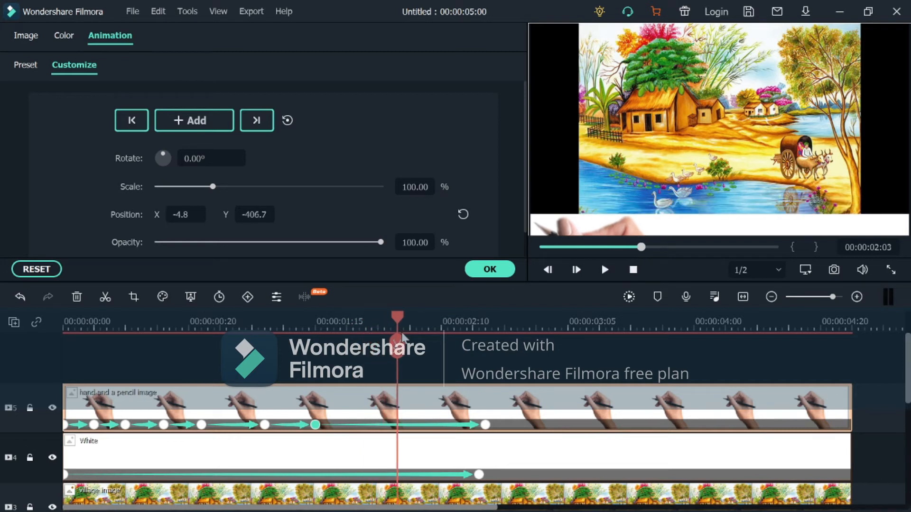
pyautogui.click(187, 119)
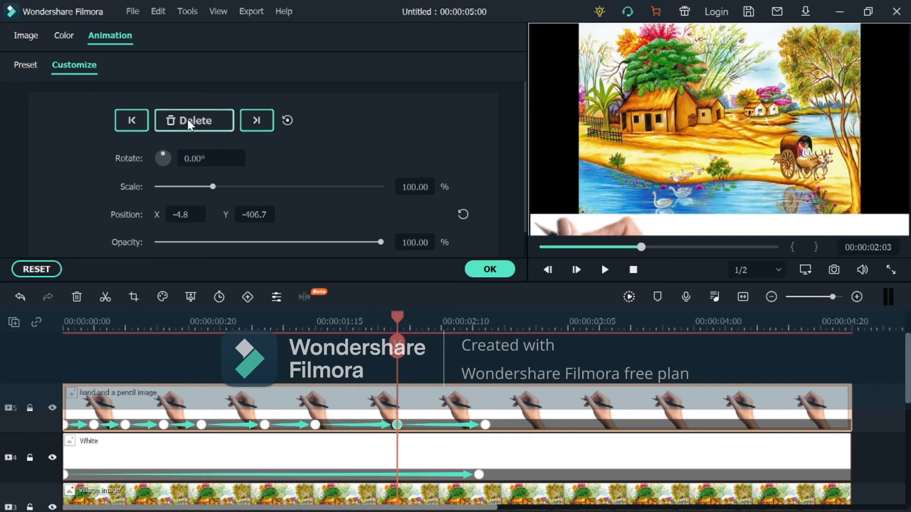
pyautogui.moveTo(400, 316); pyautogui.dragTo(500, 319)
pyautogui.press('Home')
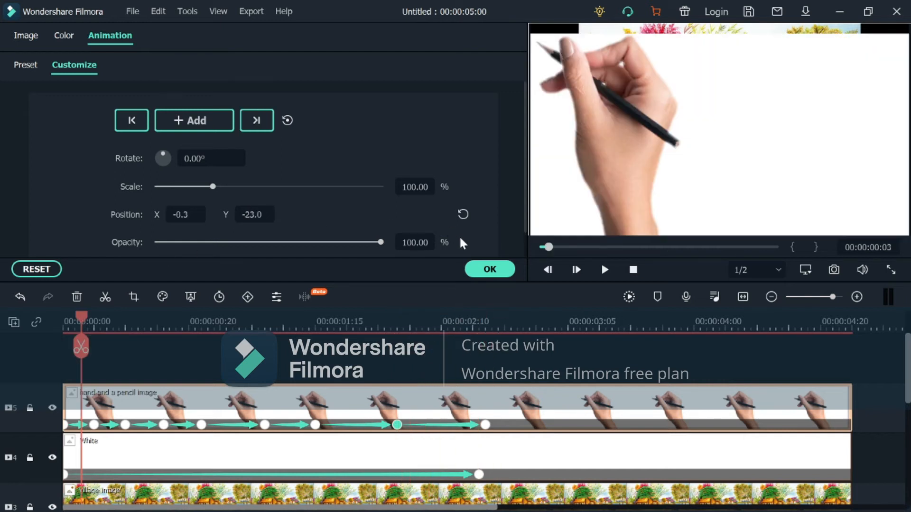
pyautogui.click(490, 269)
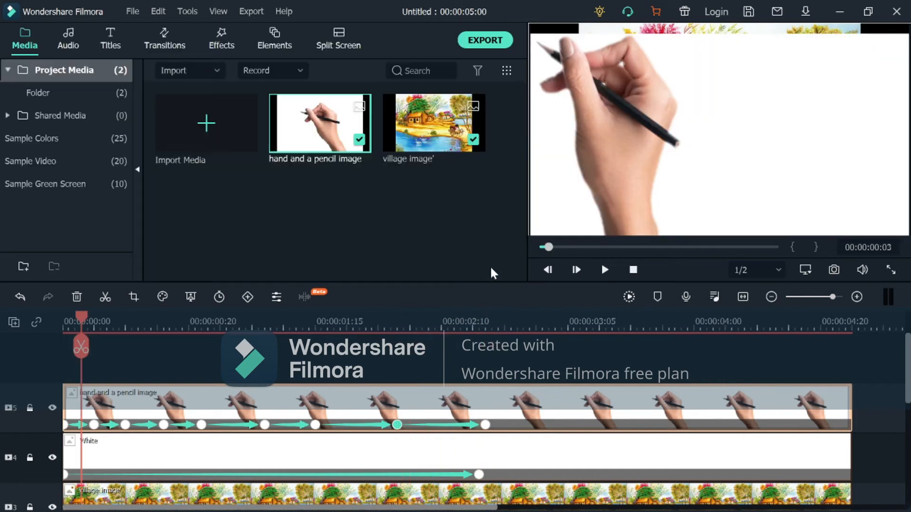
# - At the hand's 00:00:00:05 keyframe, move the hand out past the frame's right edge, to about X 830.6, Y -46.4
pyautogui.click(93, 425)
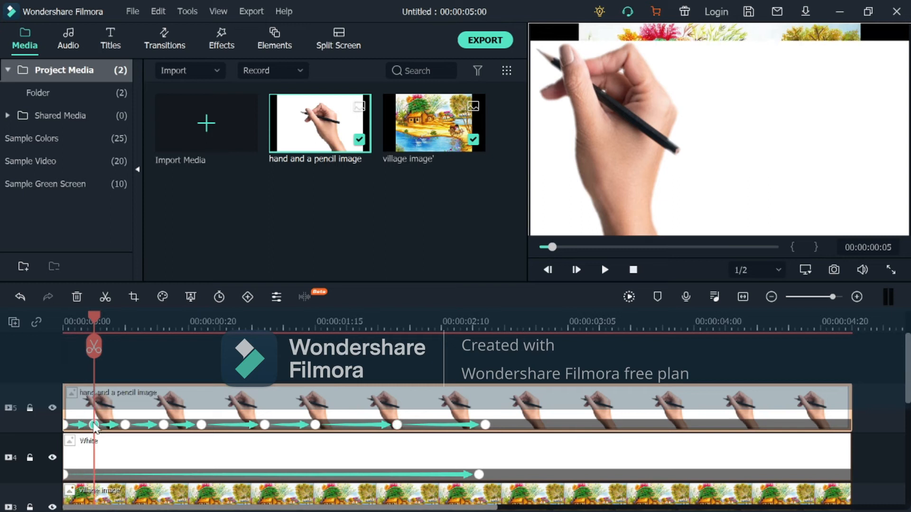
pyautogui.doubleClick(94, 425)
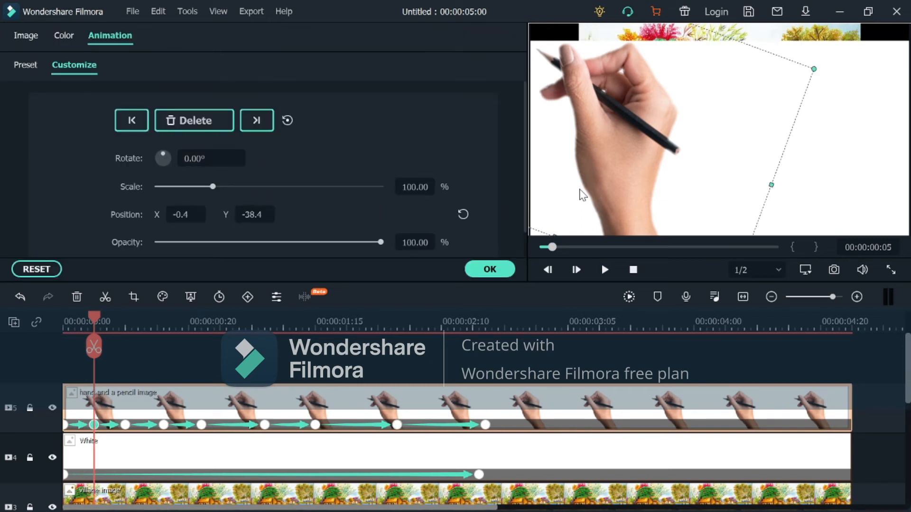
pyautogui.moveTo(582, 194); pyautogui.dragTo(901, 203)
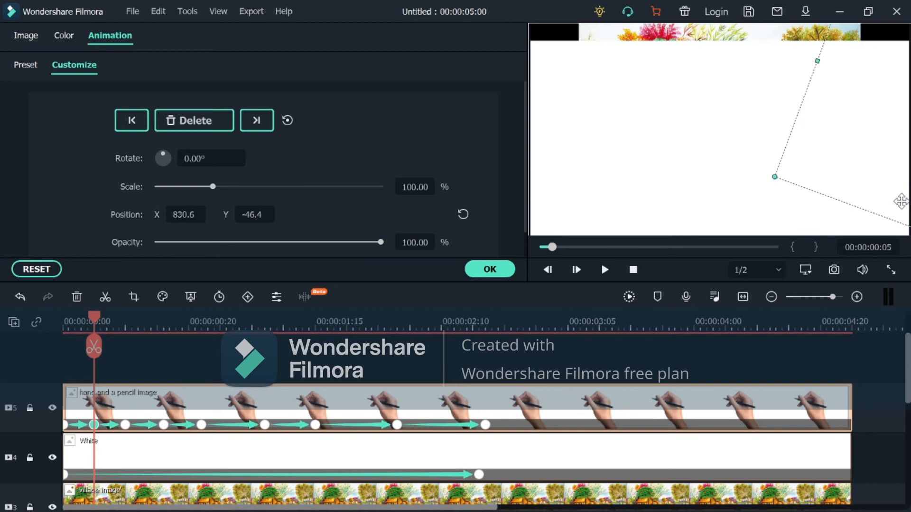
pyautogui.click(492, 273)
# - At the hand's 00:00:00:16 keyframe, move the hand out past the frame's right edge, to about X 894.7, Y -144.8
pyautogui.moveTo(95, 323); pyautogui.dragTo(168, 351)
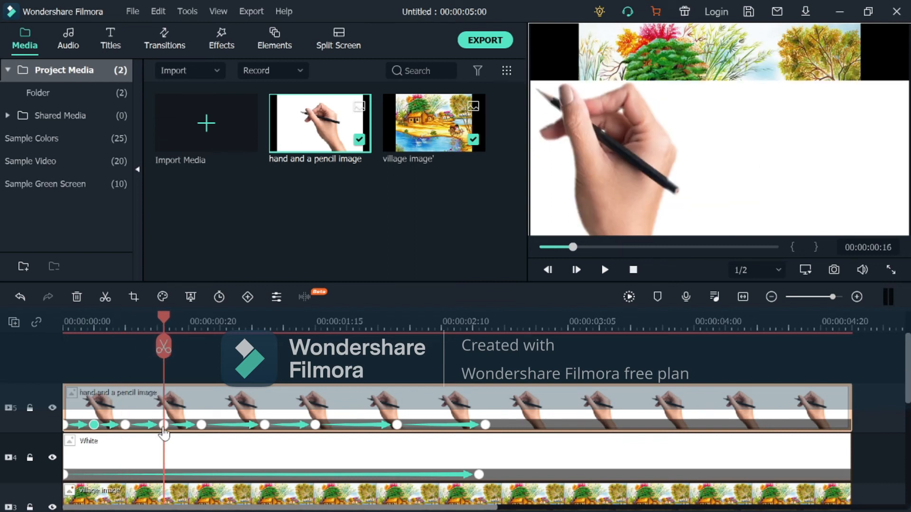
pyautogui.doubleClick(164, 425)
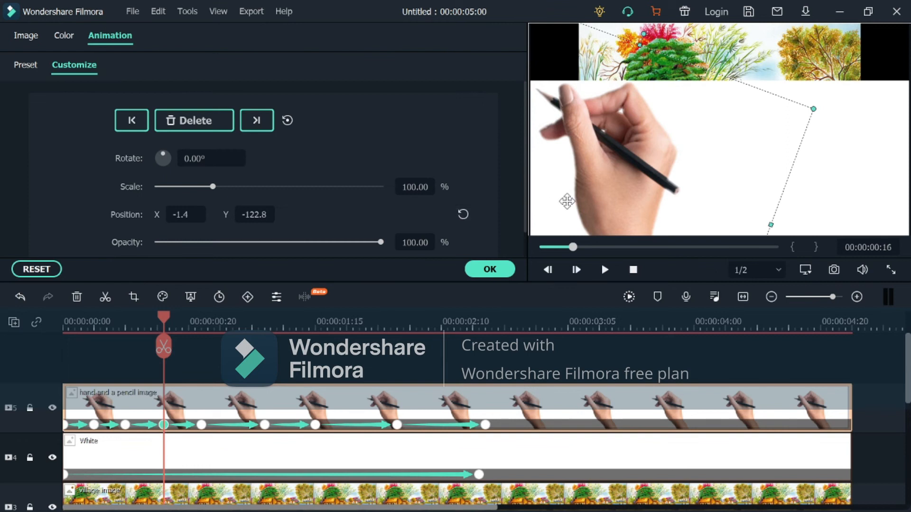
pyautogui.moveTo(567, 202); pyautogui.dragTo(903, 214)
pyautogui.moveTo(825, 189); pyautogui.dragTo(909, 175)
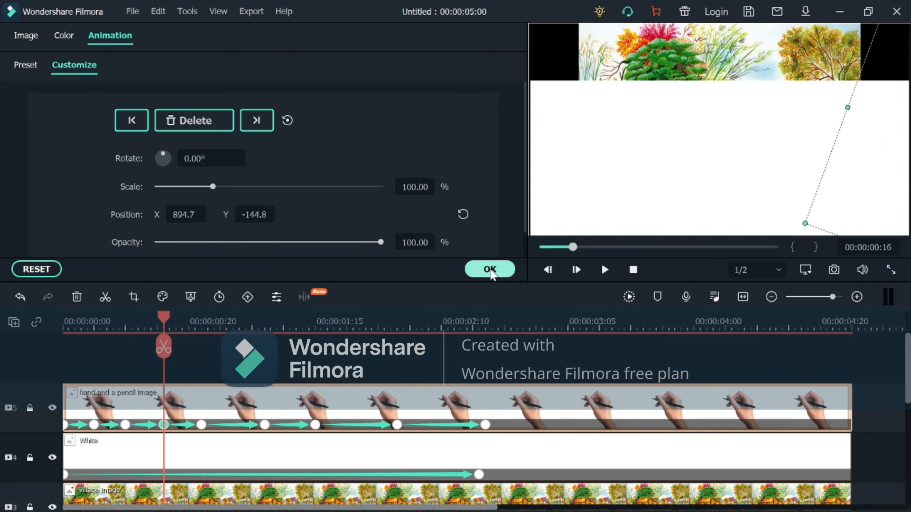
pyautogui.click(490, 270)
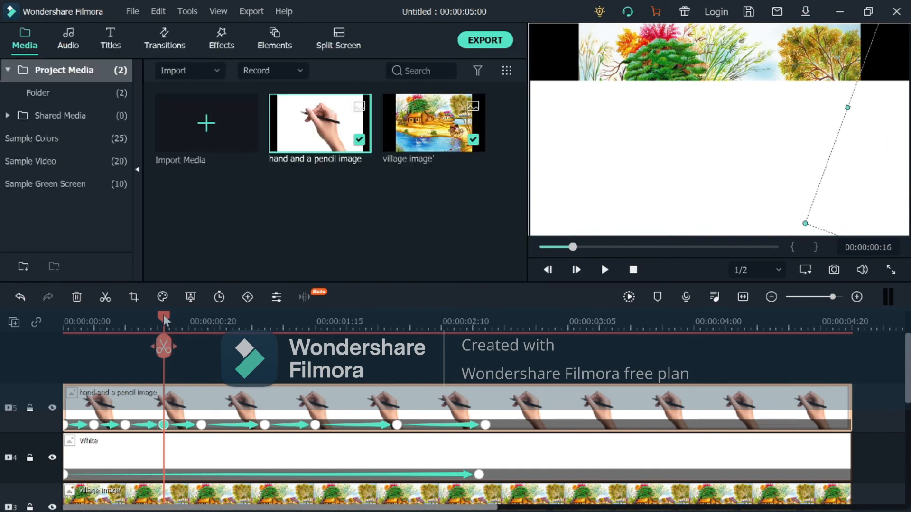
# - At the hand's 00:00:01:07 keyframe, move the hand out past the frame's right edge, to about X 791.1, Y -259.6
pyautogui.moveTo(167, 323); pyautogui.dragTo(267, 359)
pyautogui.click(265, 424)
pyautogui.moveTo(597, 199); pyautogui.dragTo(910, 179)
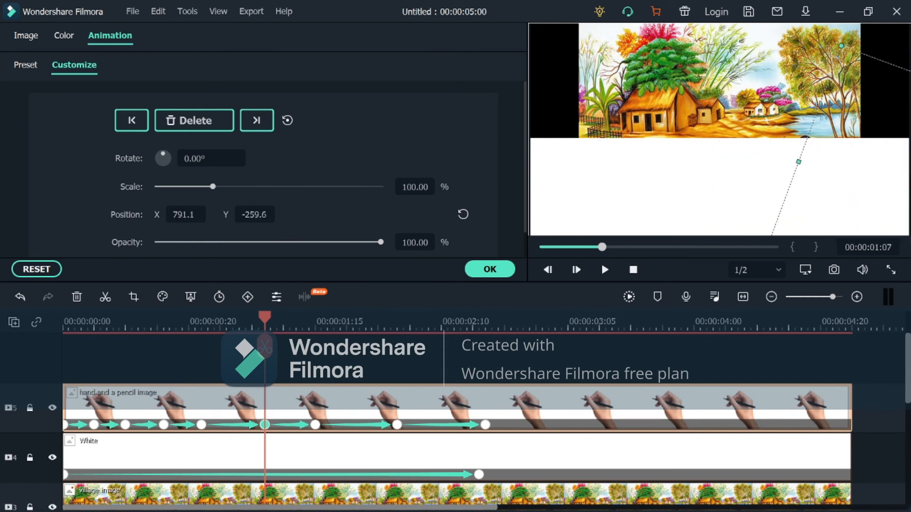
pyautogui.click(488, 275)
# - At the hand's 00:00:02:03 keyframe, move the hand across to the frame's right edge, to about X 773.2, Y -416.7
pyautogui.moveTo(268, 320); pyautogui.dragTo(392, 346)
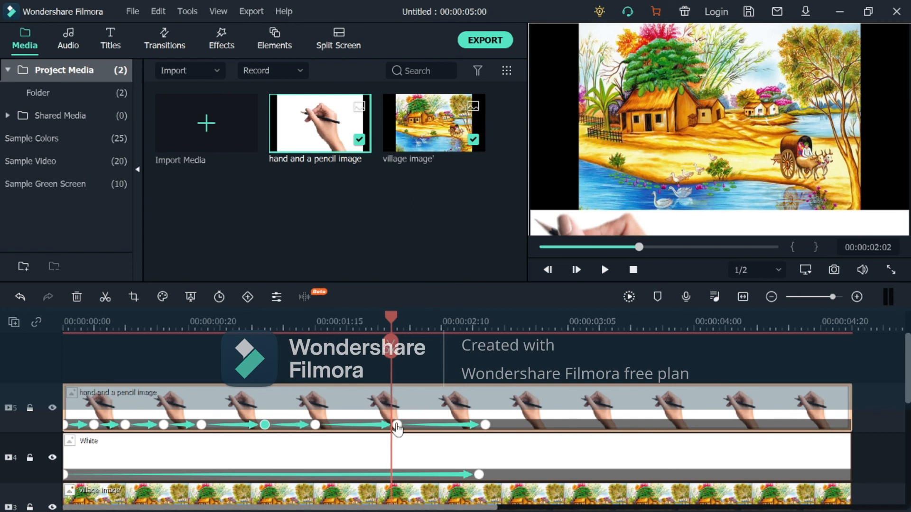
pyautogui.click(397, 425)
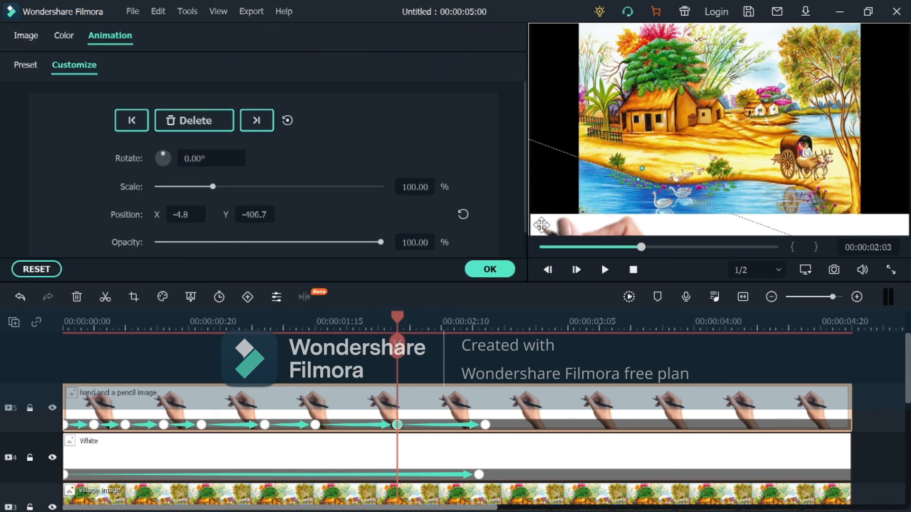
pyautogui.moveTo(541, 226); pyautogui.dragTo(910, 226)
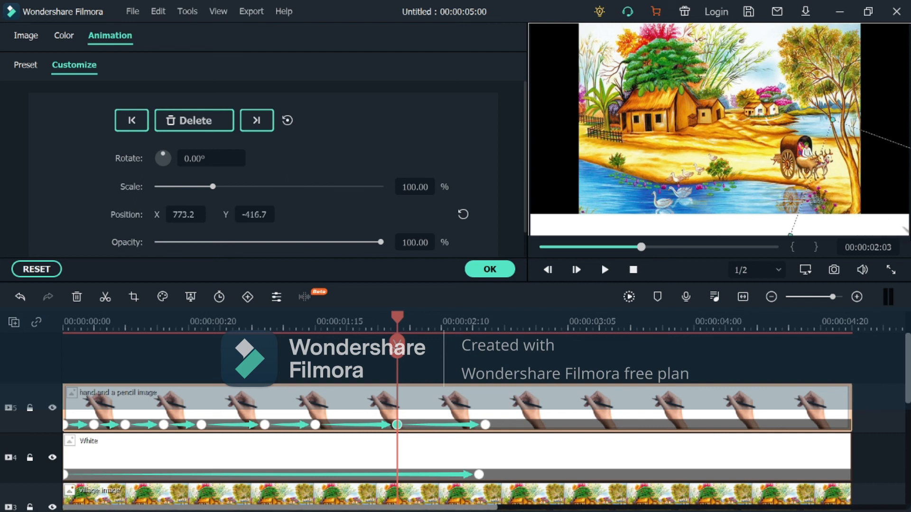
pyautogui.click(502, 270)
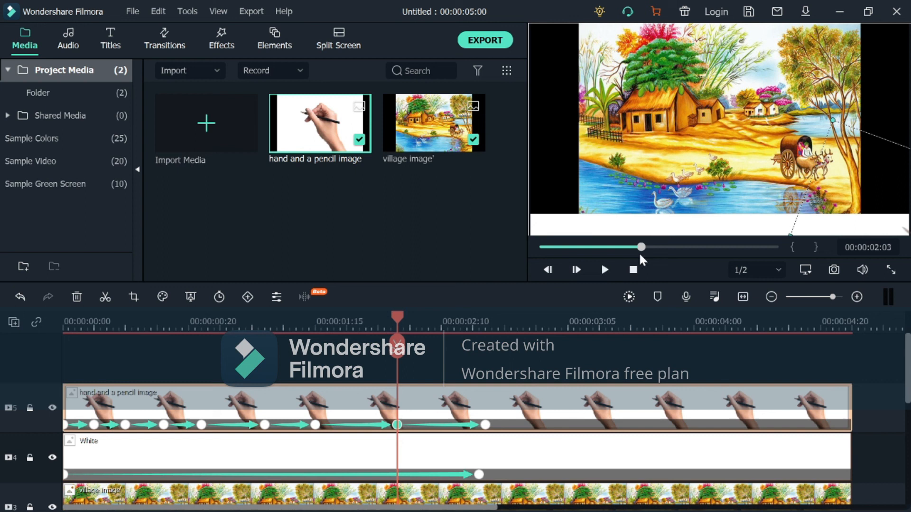
# - Play the project from the beginning to check the hand's side-to-side drawing motion over the reveal
pyautogui.click(633, 270)
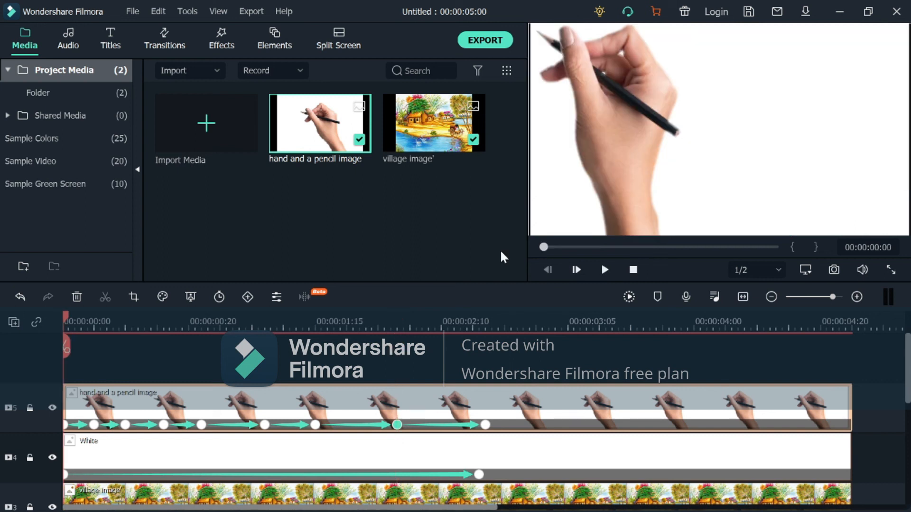
pyautogui.click(605, 270)
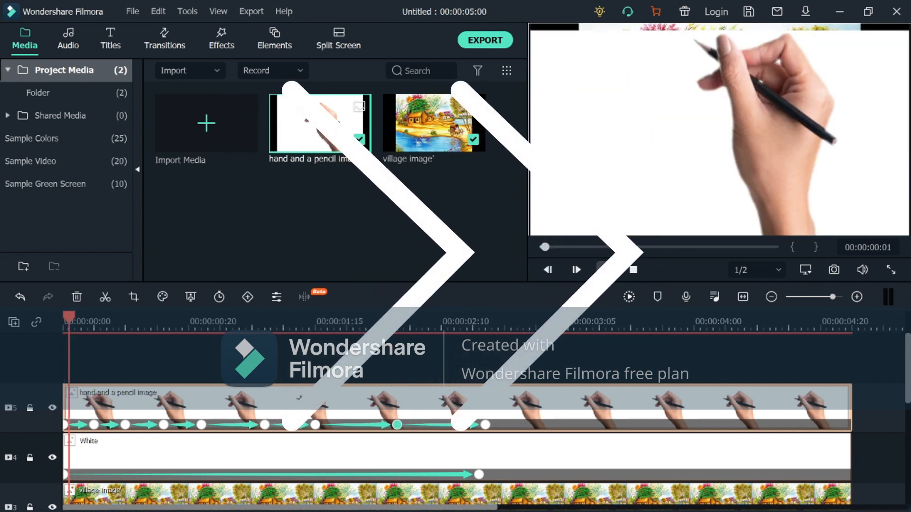